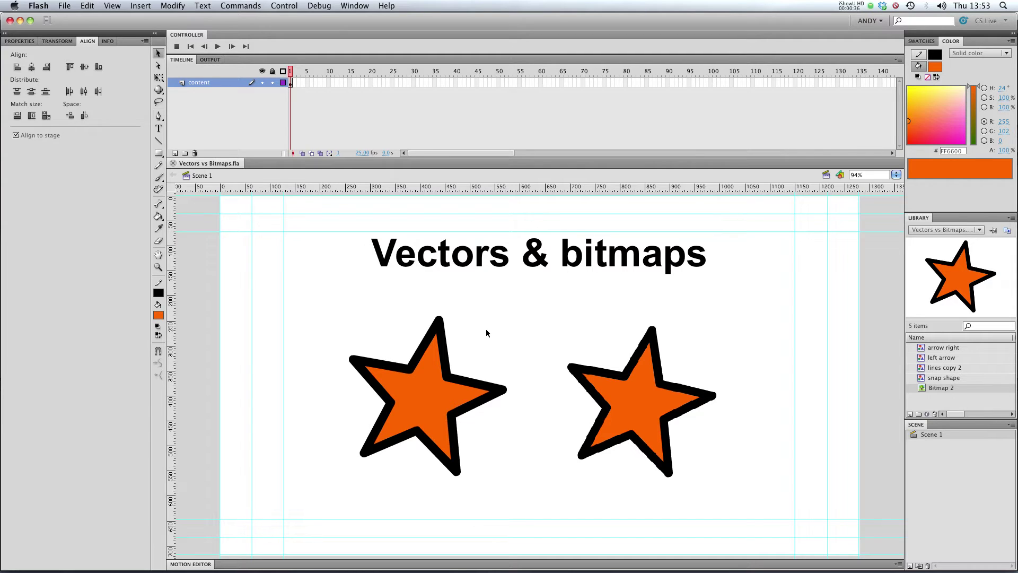
- Select the vector star and the bitmap star in turn to compare how each is highlighted, and clear the selection
click(441, 392)
click(449, 378)
click(662, 412)
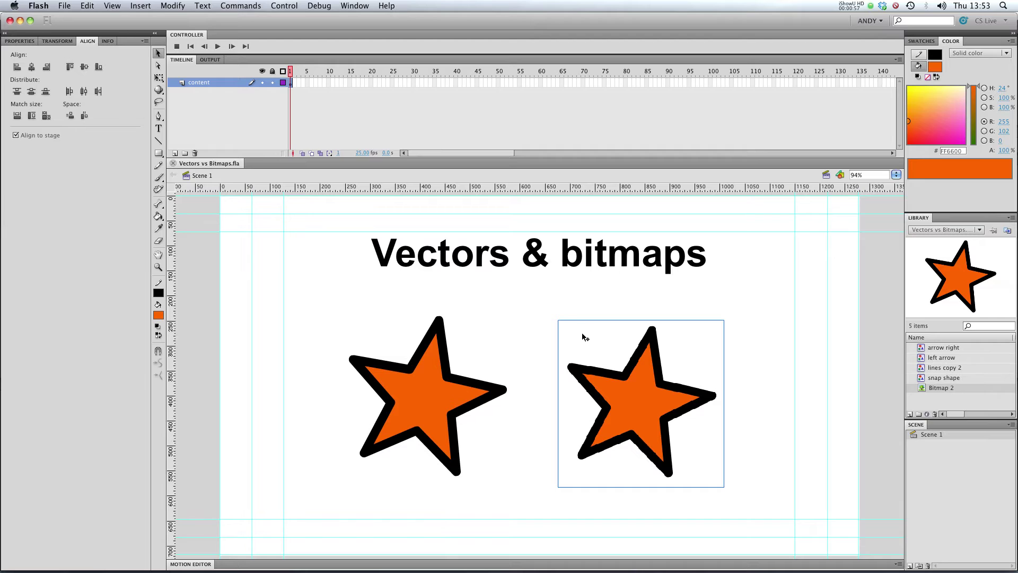
click(548, 319)
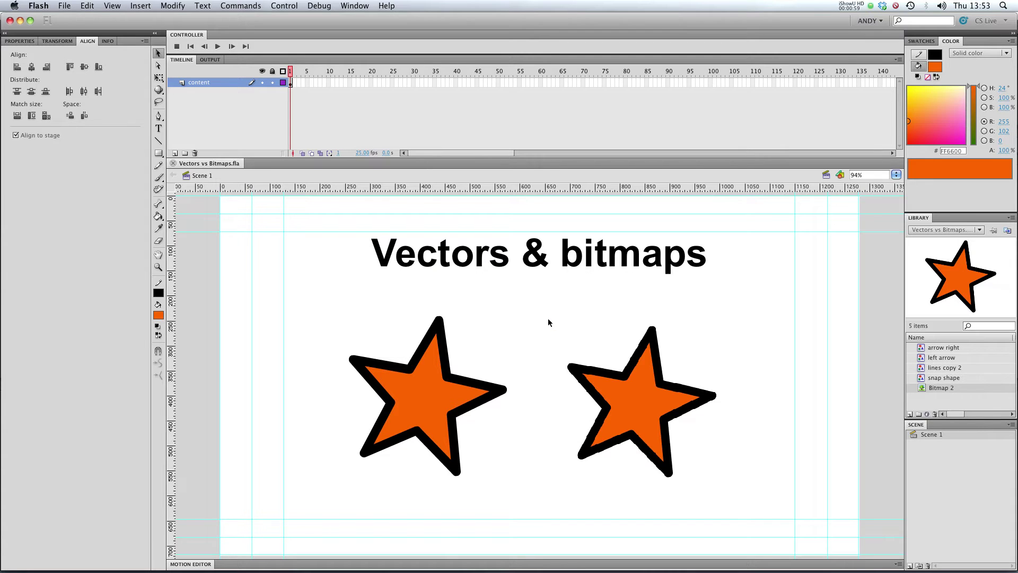
- Examine the outline at the tip of the bitmap star's upper-left arm at about 1425% magnification, and return to the whole stage
key(z)
drag(528, 334, 692, 415)
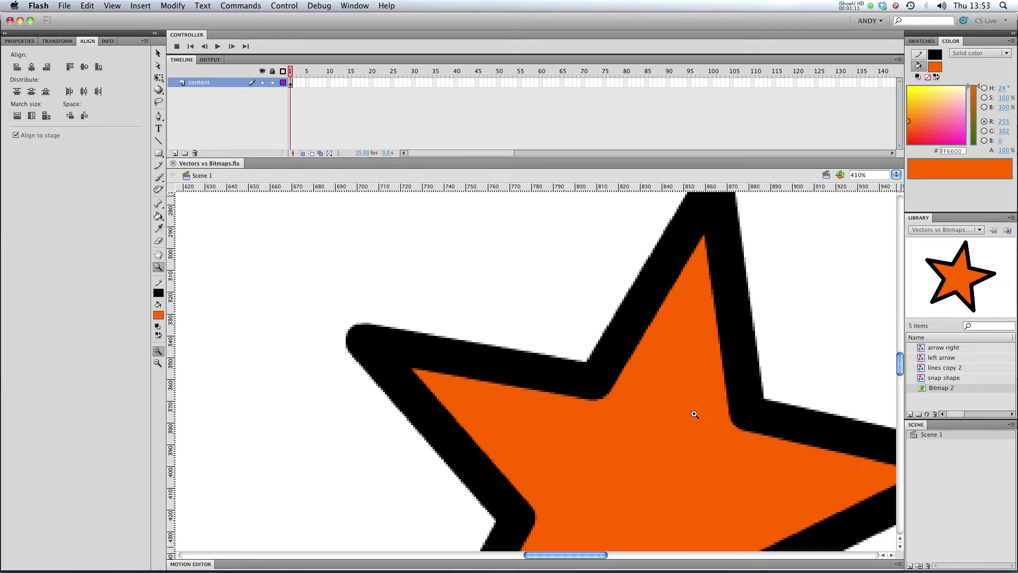
drag(310, 286, 676, 462)
mouse_move(256, 233)
mouse_down()
mouse_move(541, 427)
mouse_move(661, 441)
mouse_up()
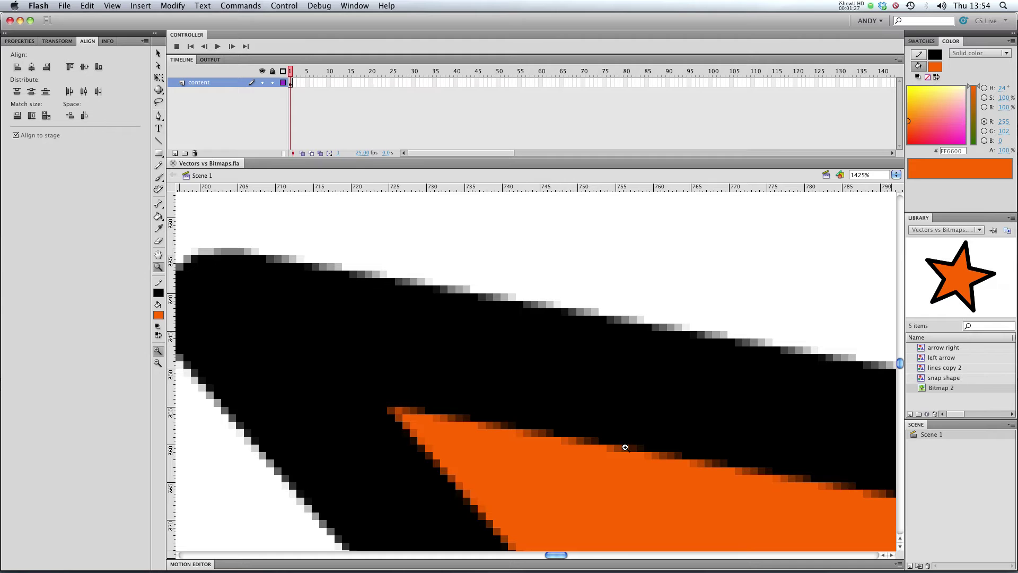
click(896, 175)
click(897, 176)
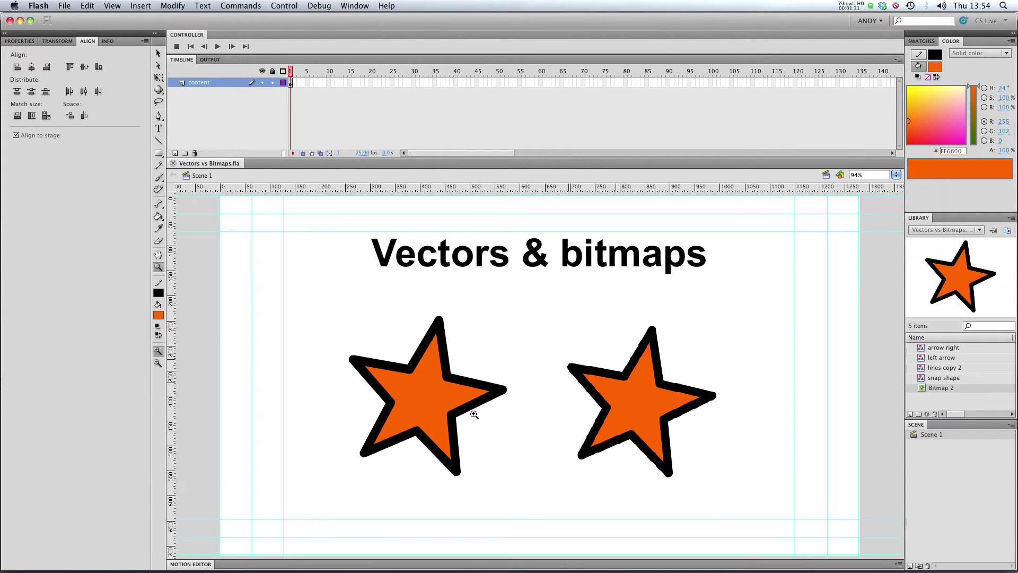
- Examine the tip of the vector star's right arm at up to 2000% magnification, and return to the whole stage
drag(455, 370, 522, 406)
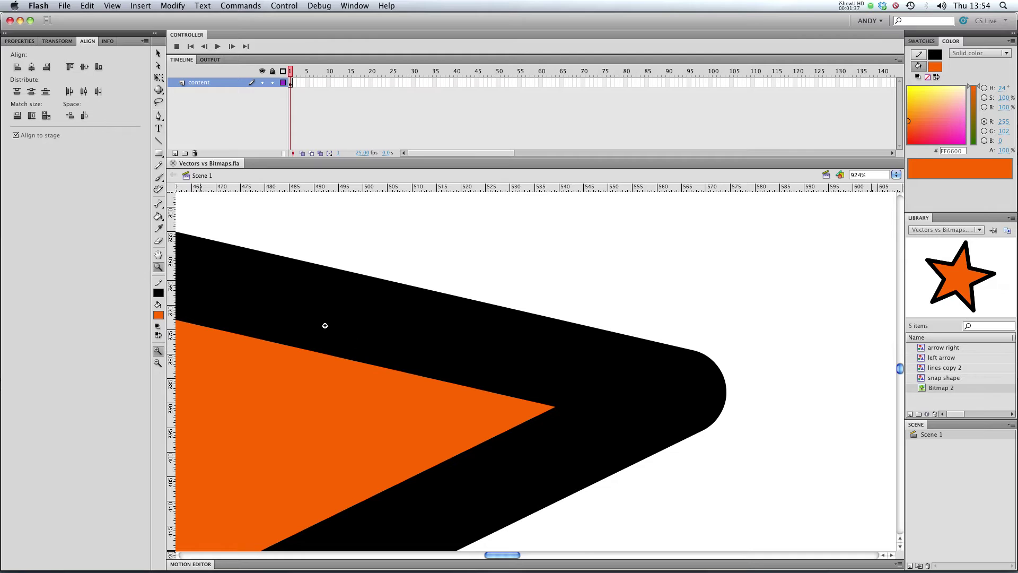
drag(417, 336, 615, 463)
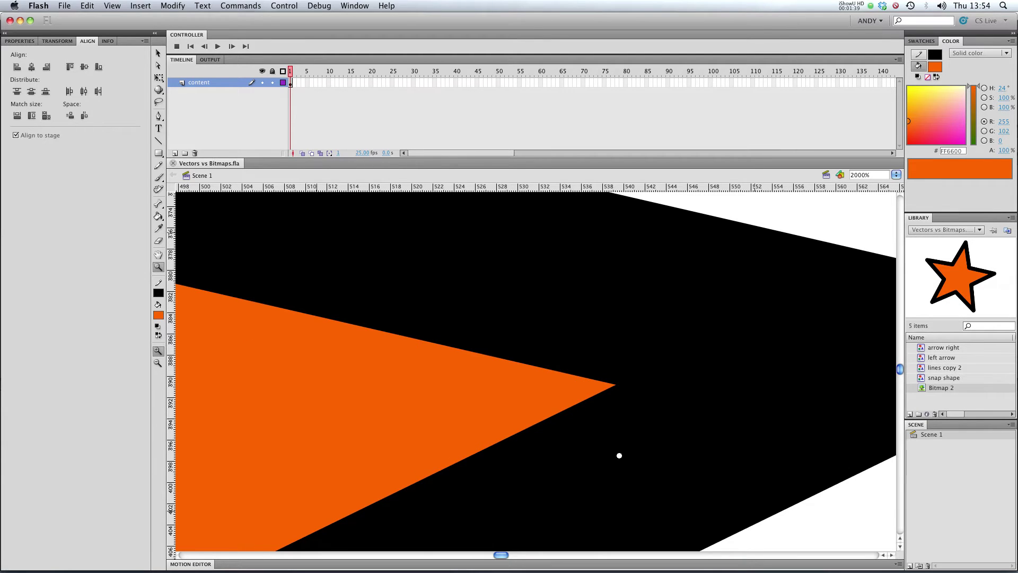
drag(448, 296, 681, 480)
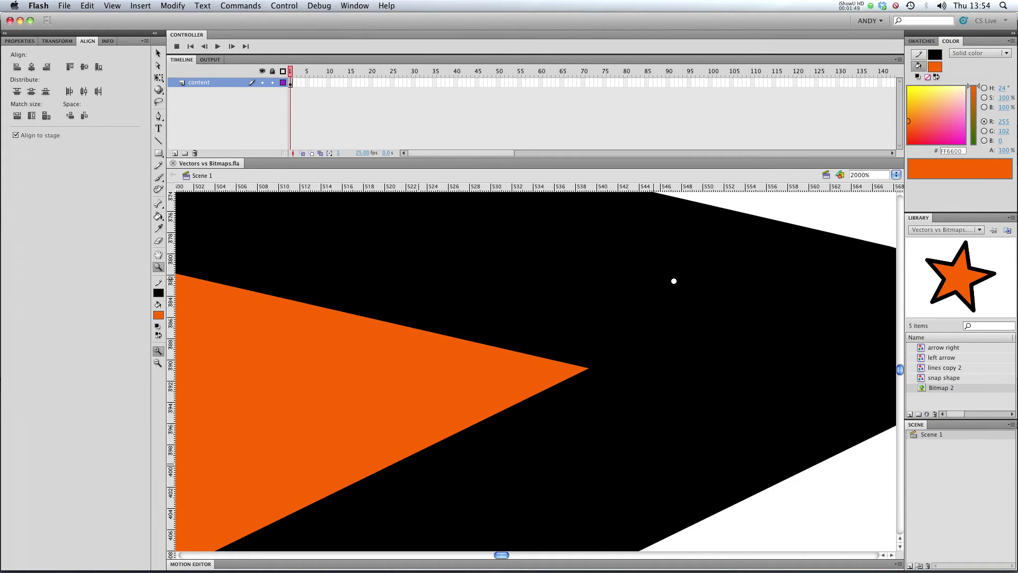
click(896, 175)
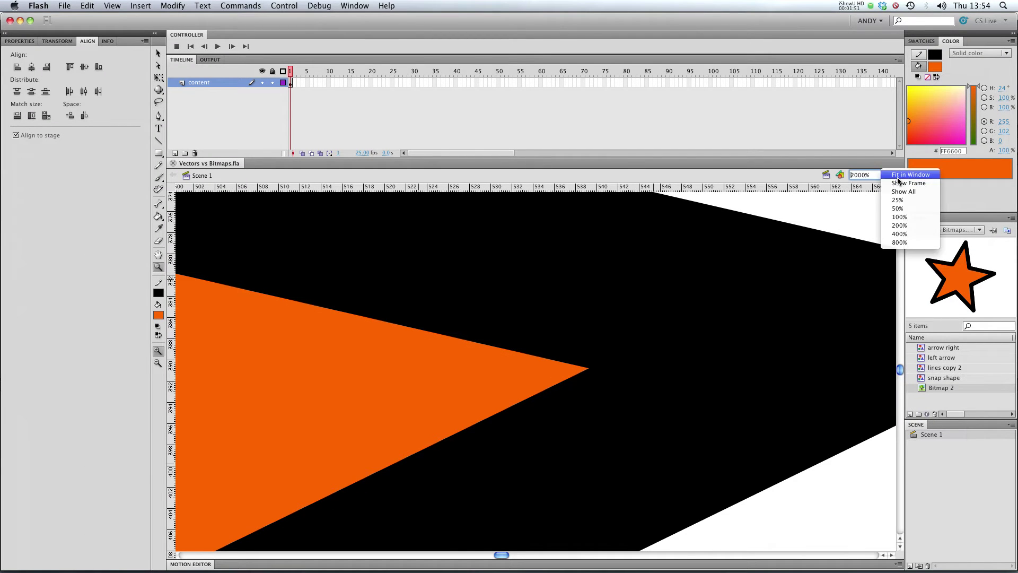
click(898, 176)
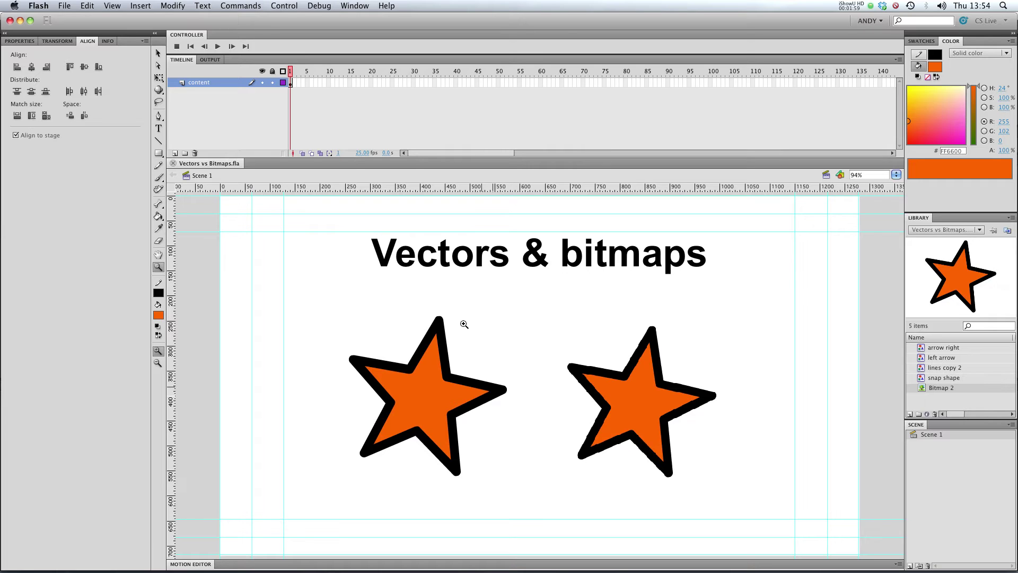
- Inspect the inner corner between the bitmap star's upper arms at about 1148% magnification, and return to the whole stage
drag(586, 351, 680, 409)
drag(398, 279, 641, 450)
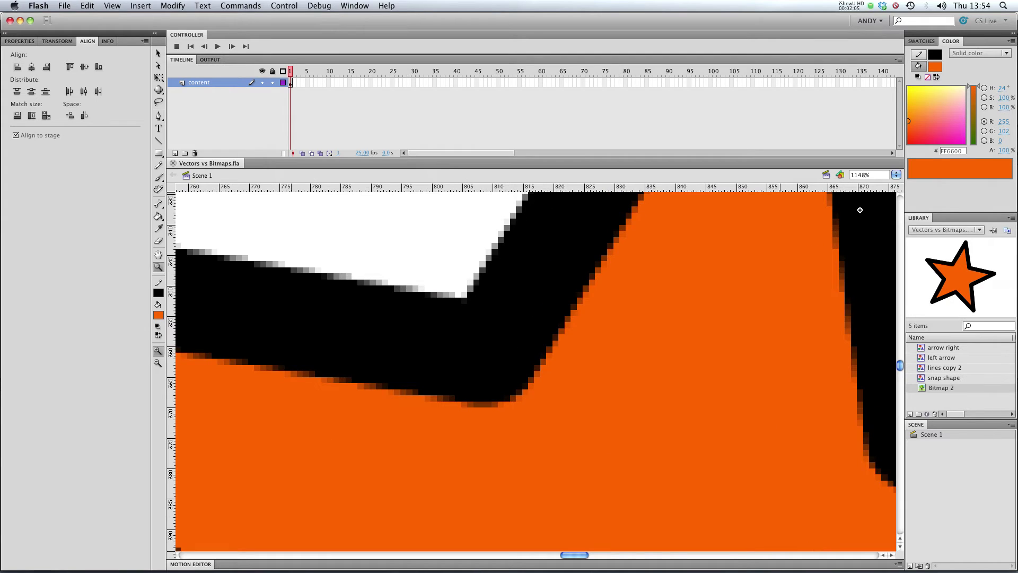
click(895, 176)
click(894, 175)
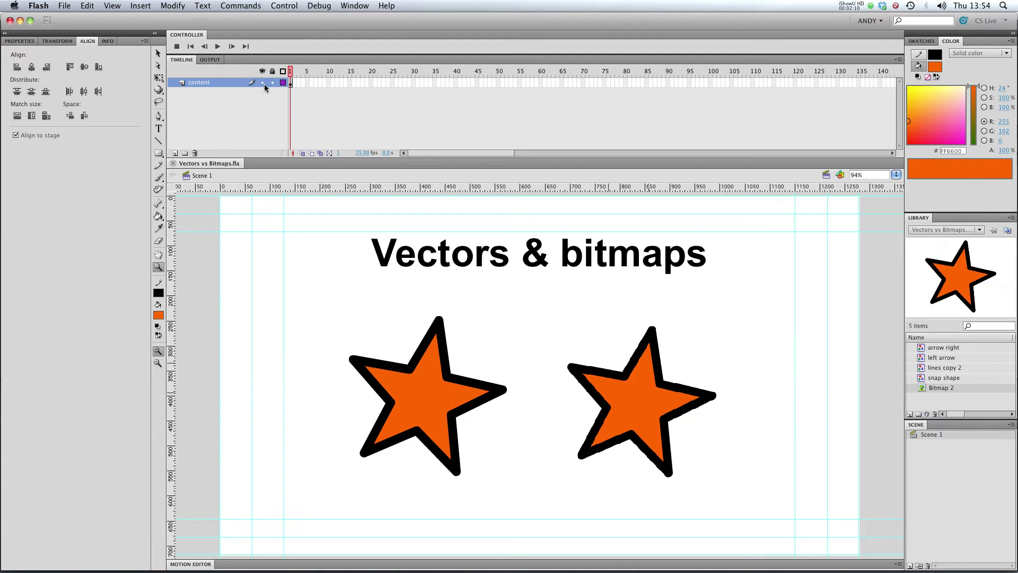
- Compare both stars with the content layer shown as outlines, and inspect the vector star with the Subselection tool in normal display
click(283, 83)
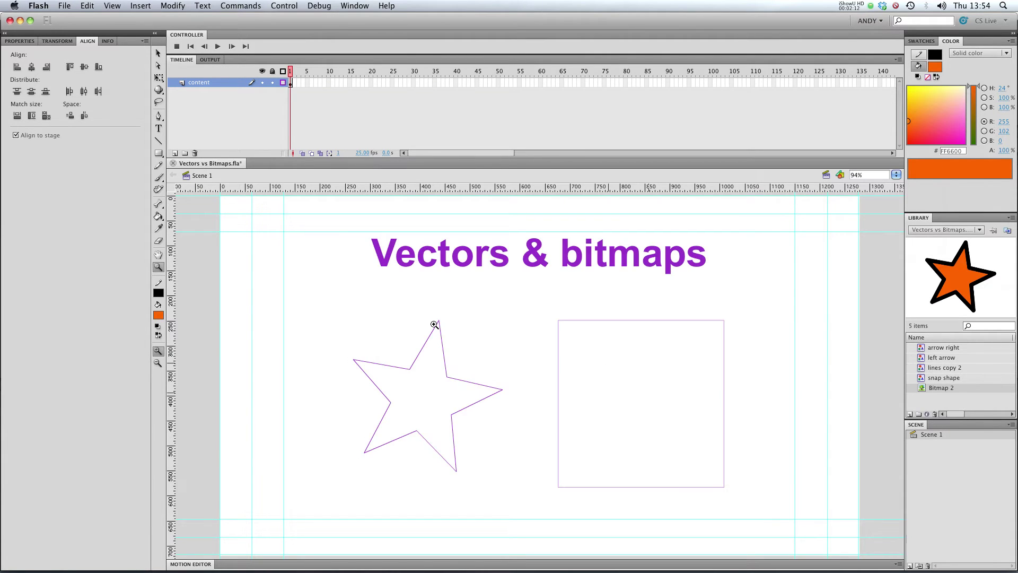
drag(317, 239, 756, 509)
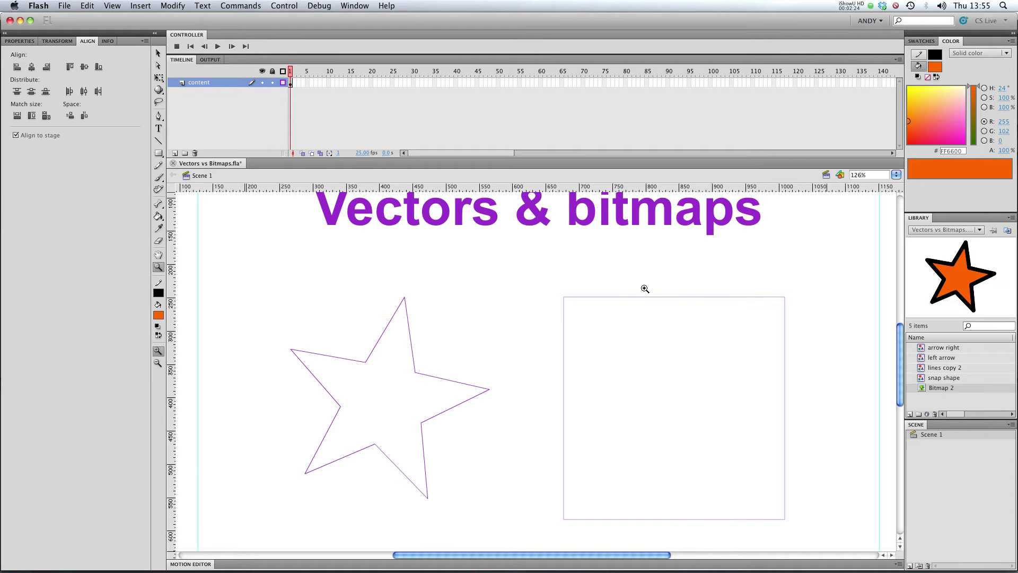
click(283, 82)
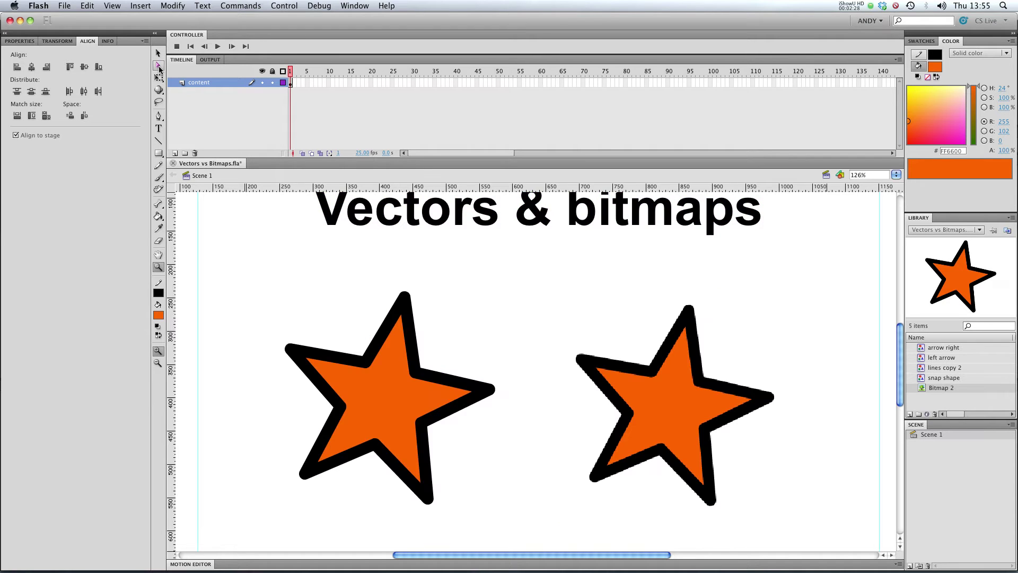
click(158, 66)
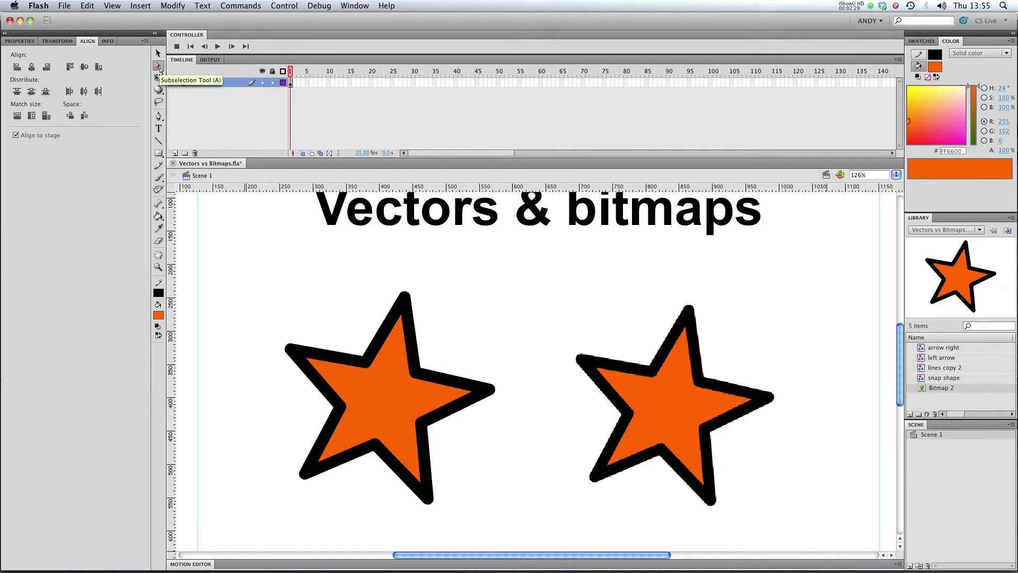
click(414, 376)
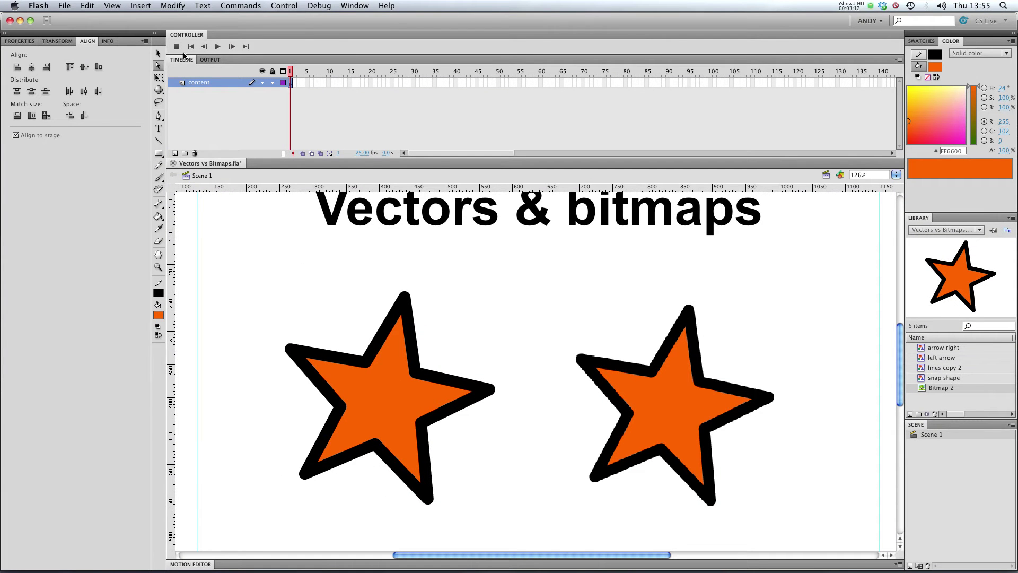
- Recolour the whole vector star with a light blue #33CCFF fill and a red stroke
click(158, 53)
mouse_move(236, 285)
mouse_down()
mouse_move(481, 493)
mouse_move(529, 518)
mouse_up()
click(158, 315)
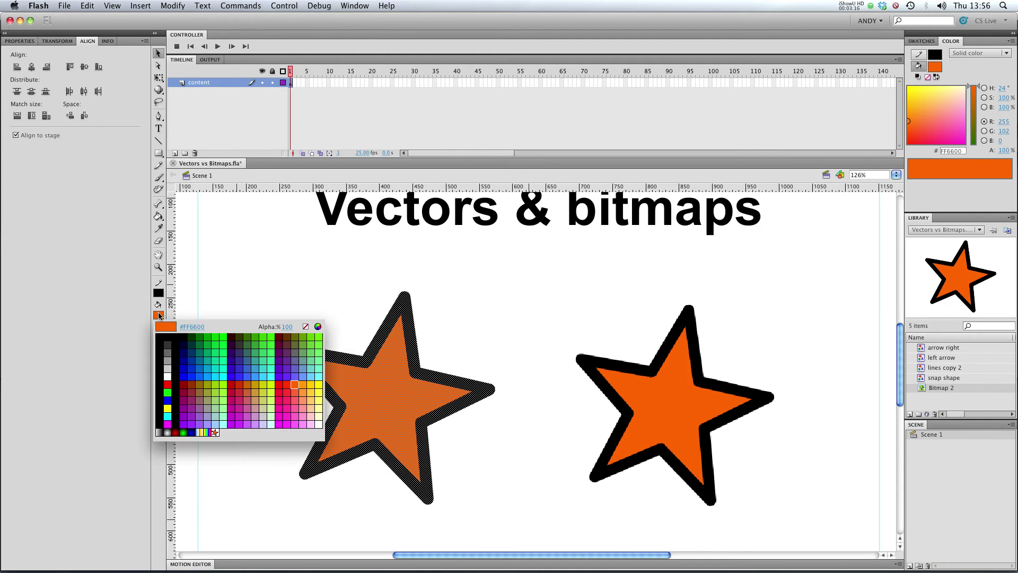
click(266, 373)
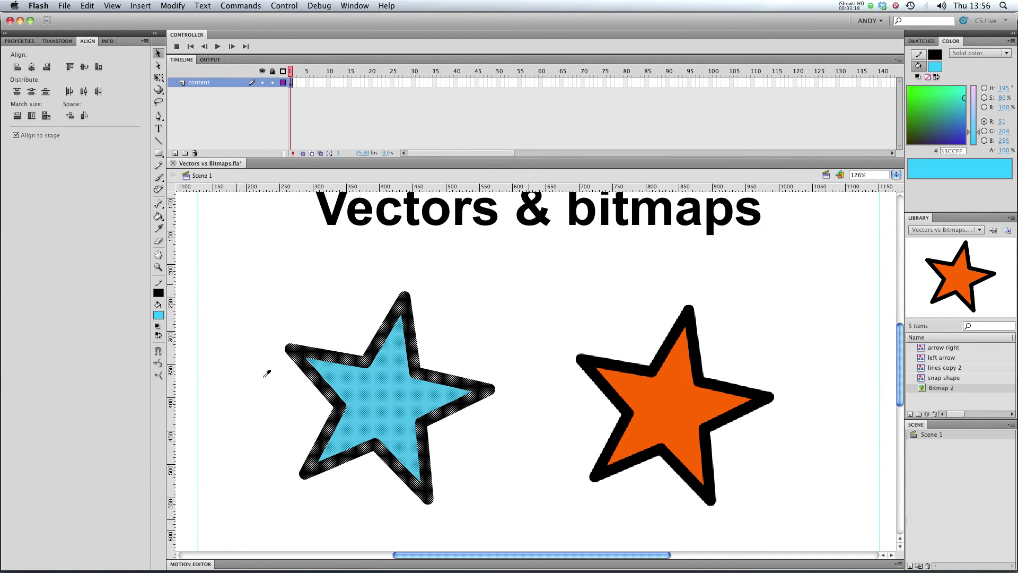
click(158, 293)
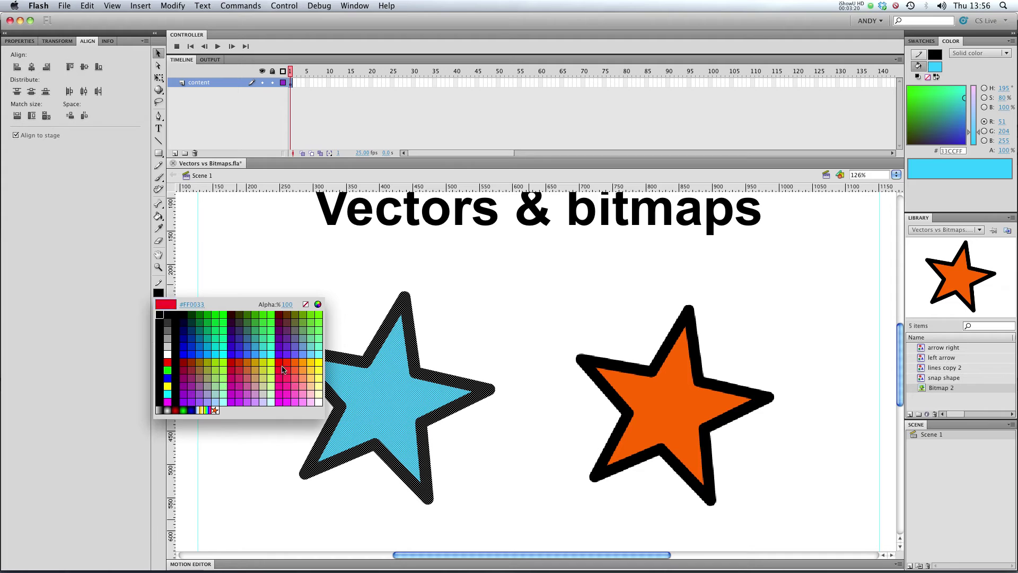
click(282, 370)
click(367, 278)
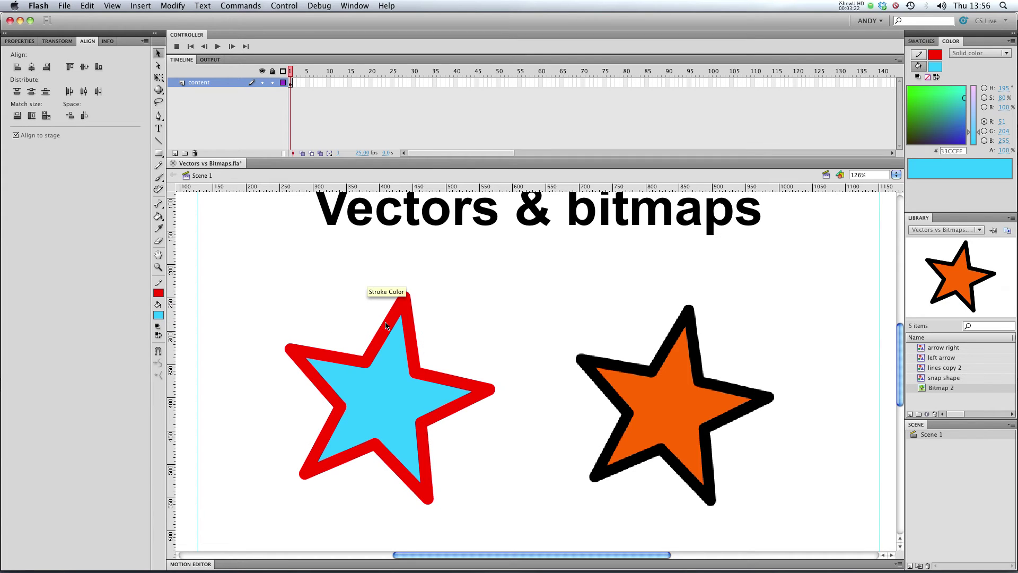
- Try to change the fill and stroke colours of the bitmap star
click(654, 407)
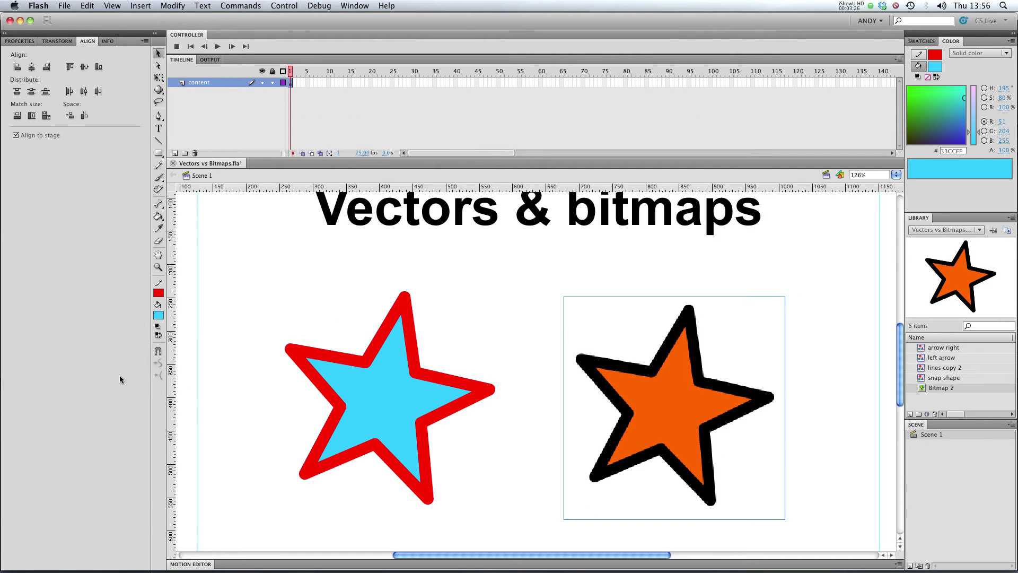
click(157, 314)
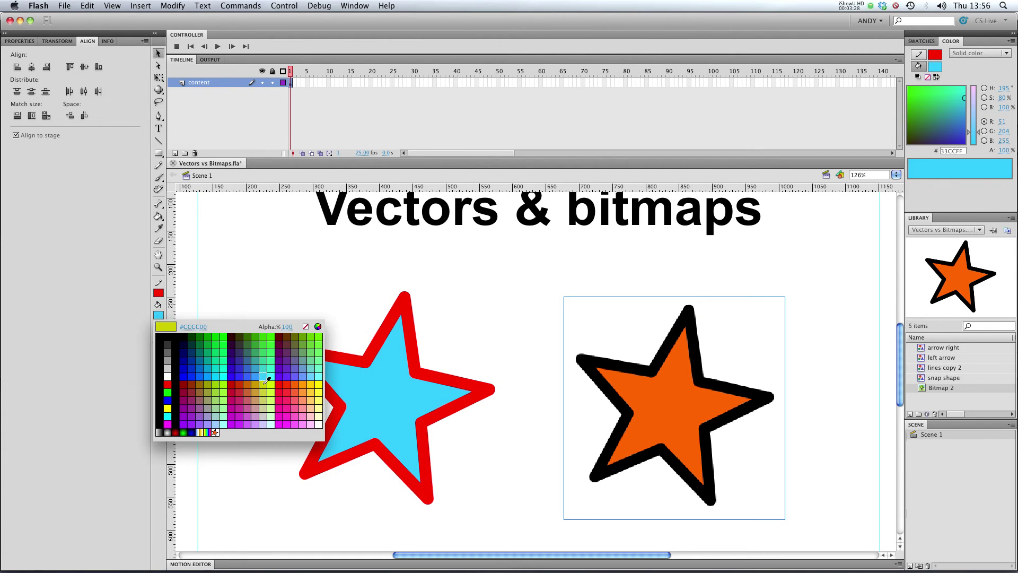
click(266, 373)
click(158, 315)
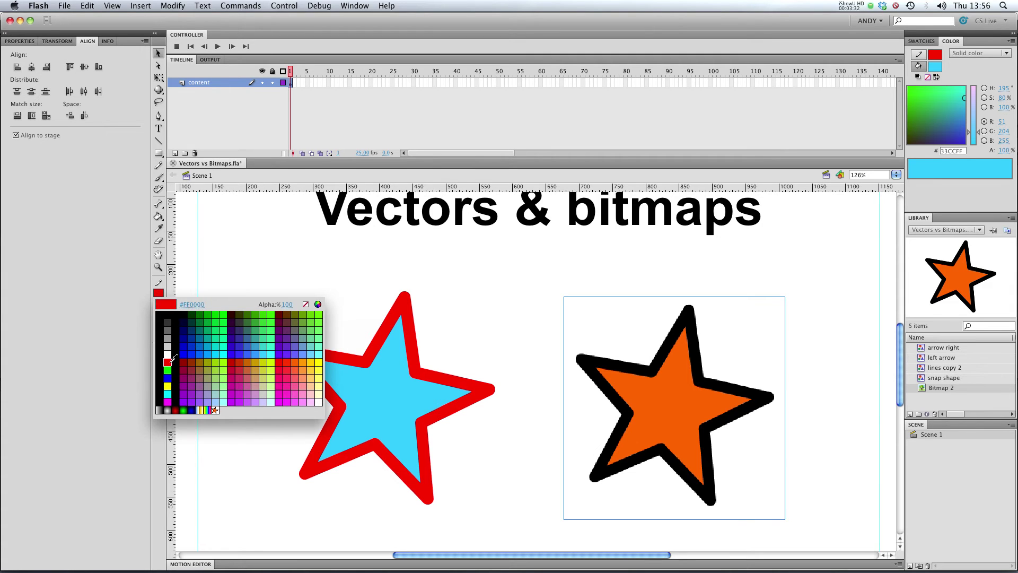
key(Escape)
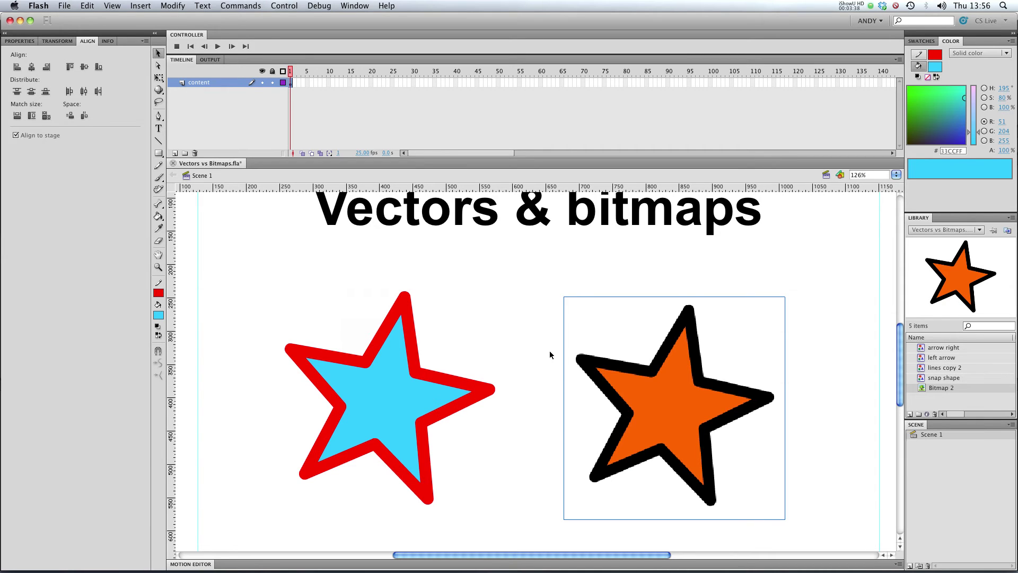
- Enlarge the whole vector star with Free Transform about its centre until it extends past the stage
key(super+2)
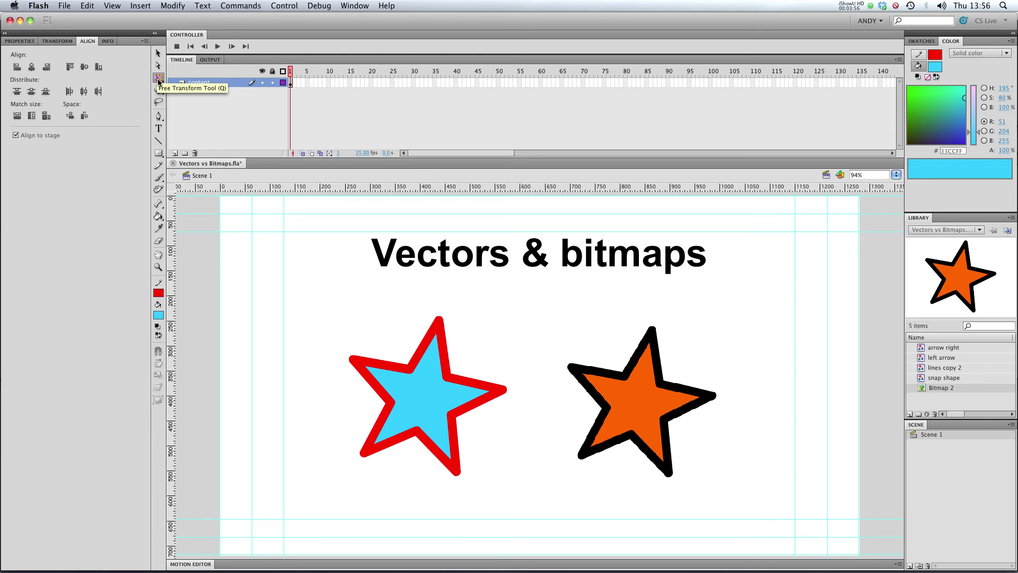
click(157, 78)
drag(336, 291, 526, 488)
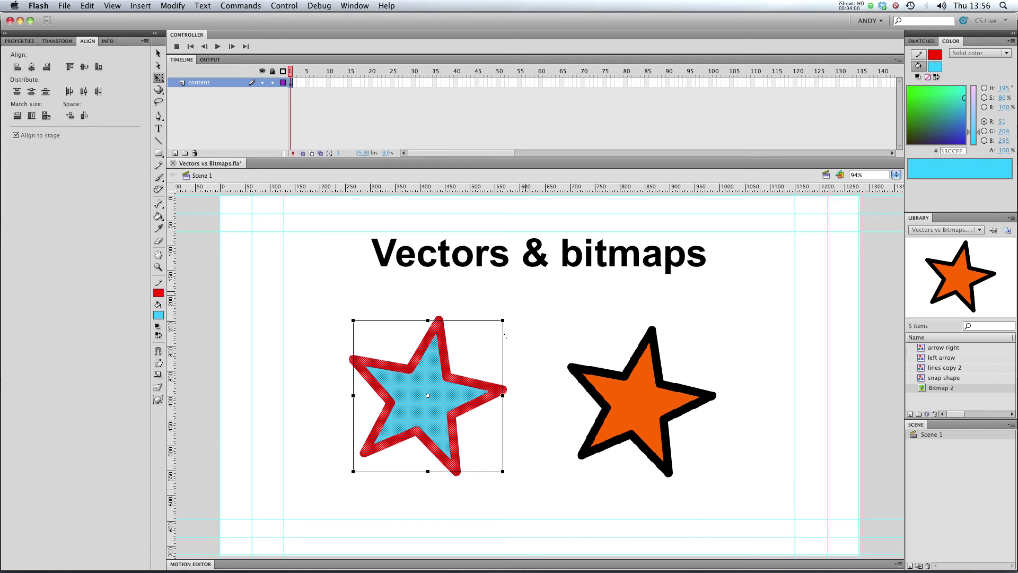
drag(502, 320, 827, 87)
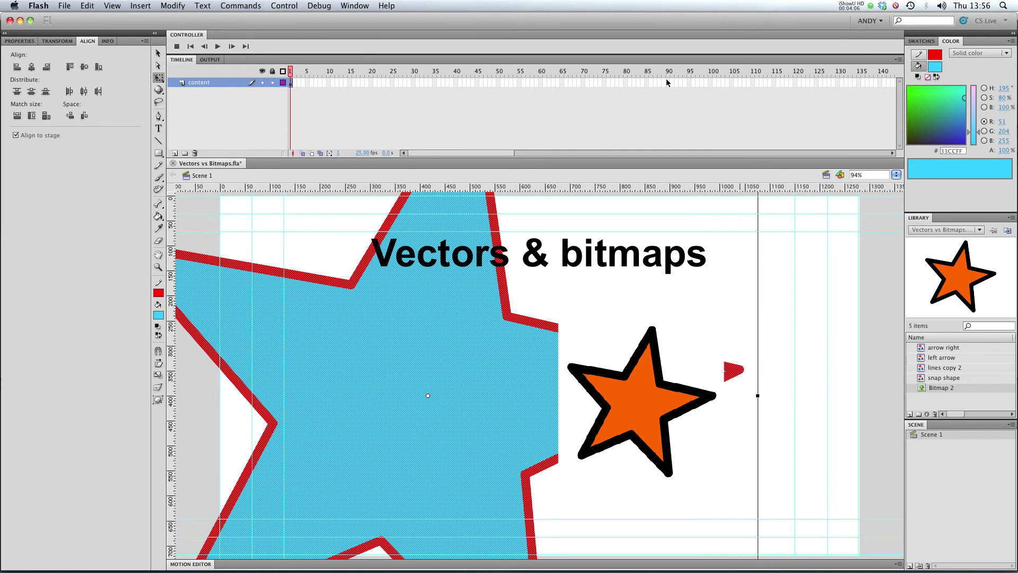
click(662, 291)
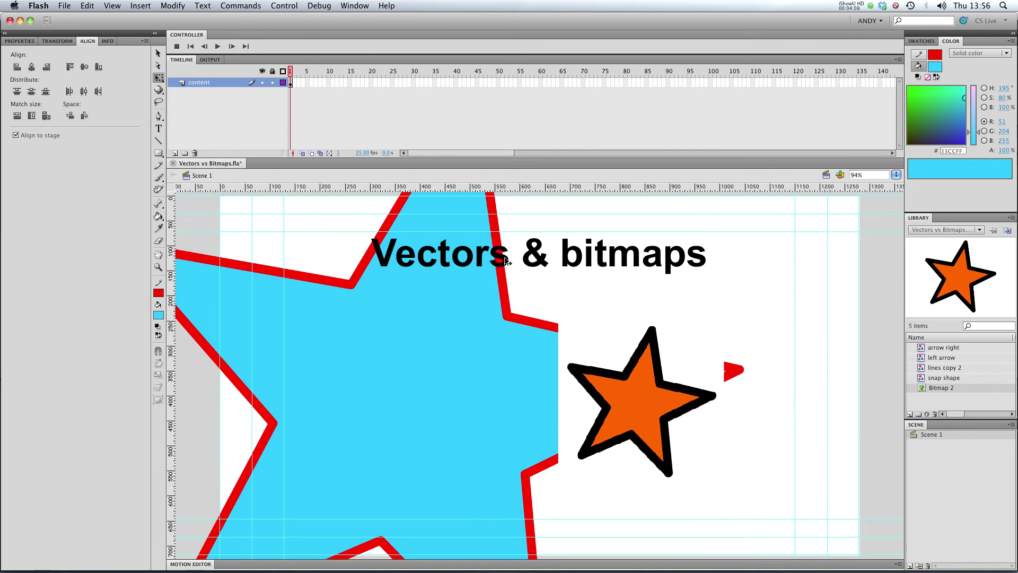
- Examine the stroke edge of the enlarged vector star at about 377% magnification, and return to the whole stage
click(157, 267)
drag(450, 267, 547, 356)
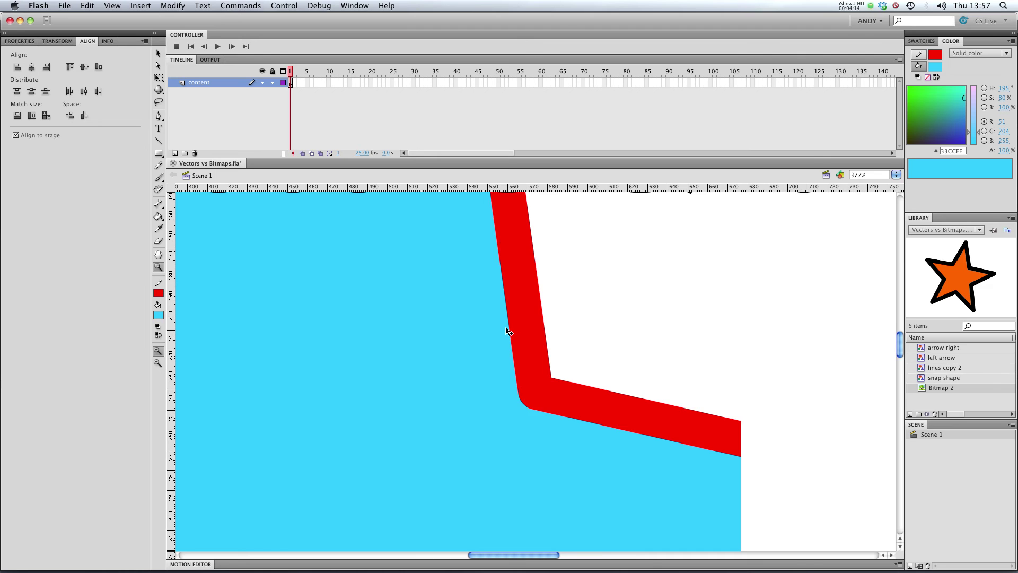
key(super+minus)
key(super+minus)
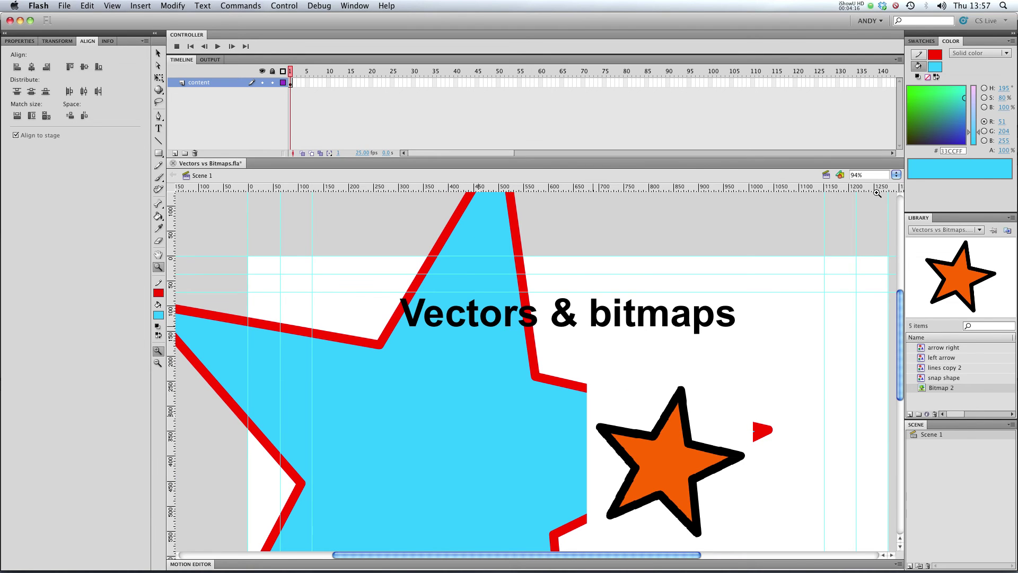
click(895, 176)
click(895, 176)
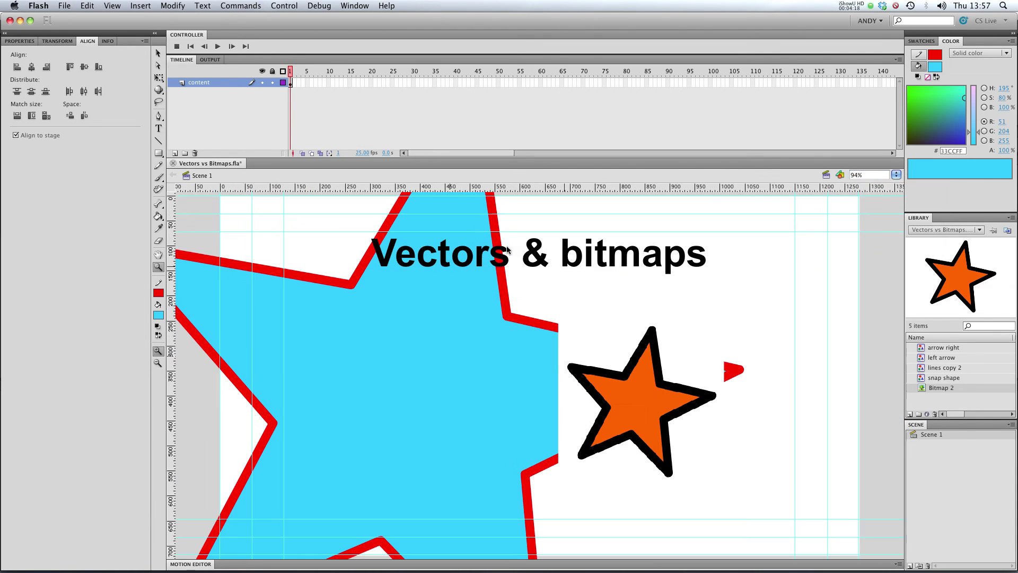
- Shrink the vector star with Free Transform about its centre to about 47 × 48 px
click(162, 78)
key(super+minus)
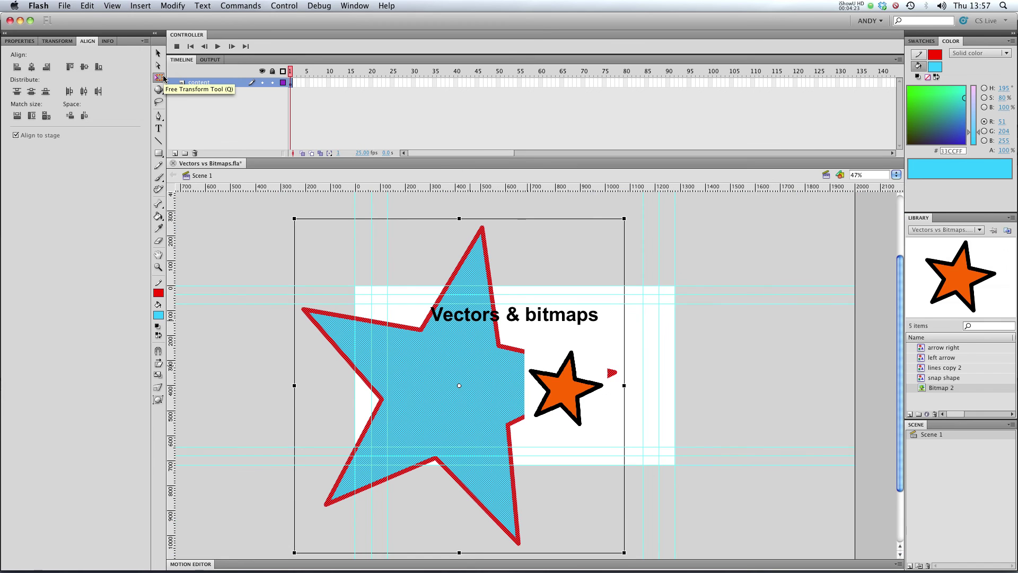
drag(295, 218, 411, 395)
key(super+equal)
key(super+equal)
key(super+equal)
key(super+equal)
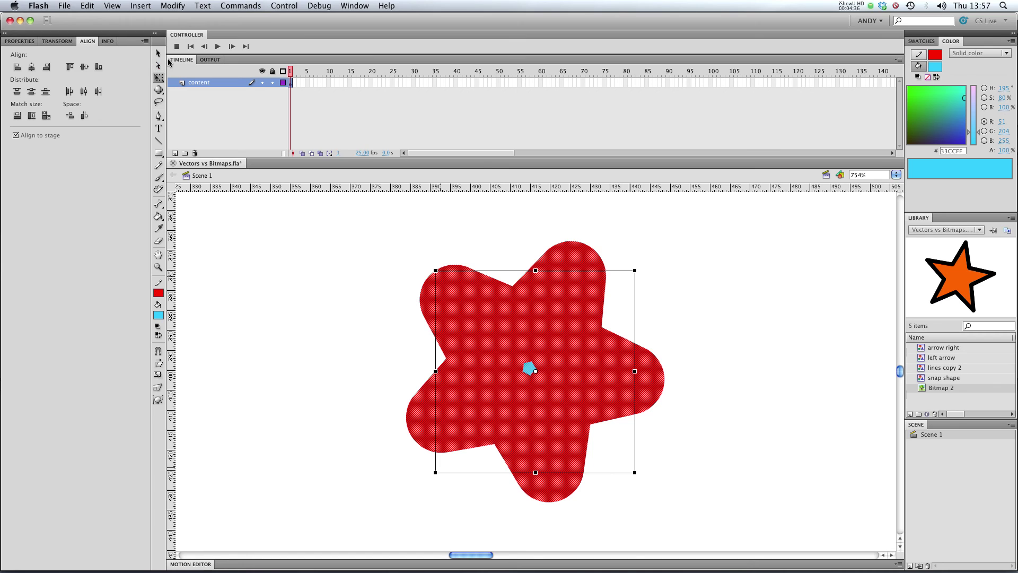
- Reduce the small vector star's stroke width to 2.15 and deselect the star
key(v)
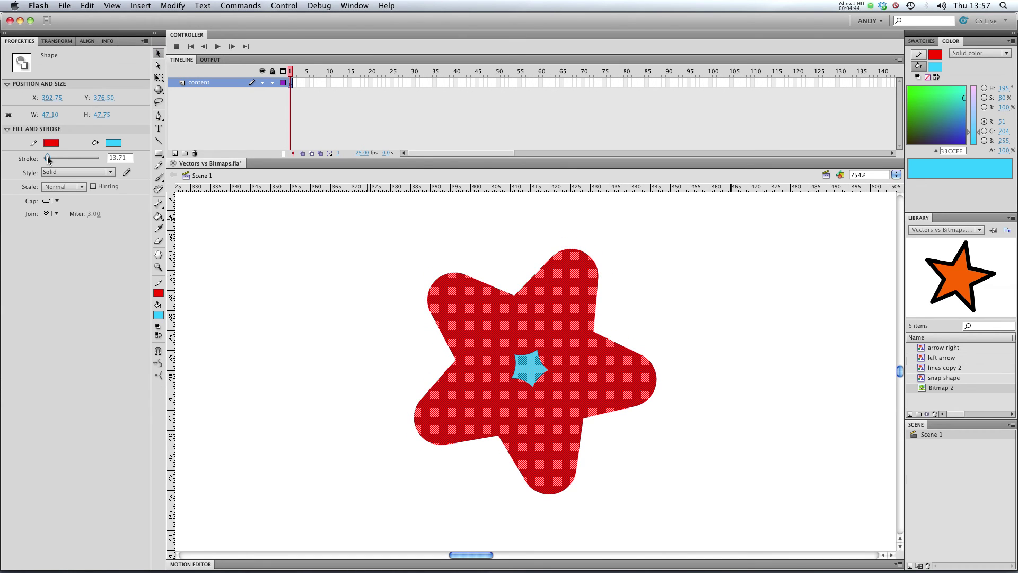
drag(47, 160, 46, 161)
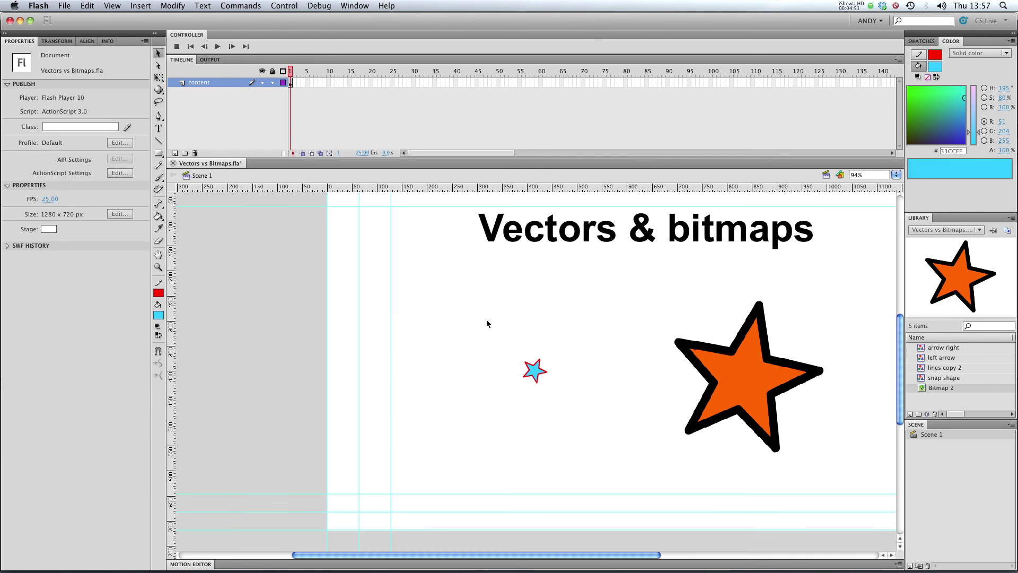
mouse_move(486, 320)
mouse_down()
mouse_move(697, 536)
mouse_move(597, 423)
mouse_up()
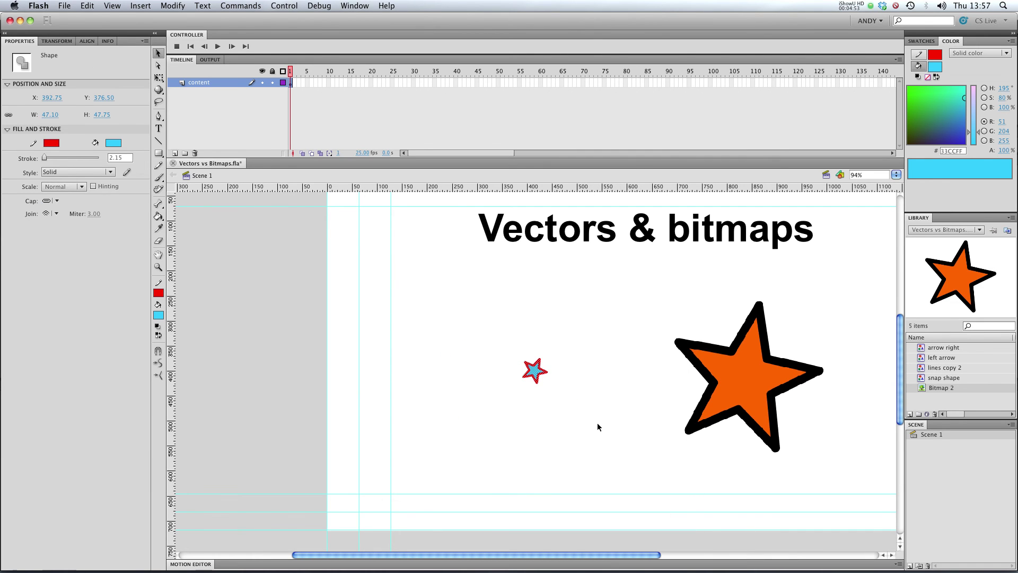
click(598, 423)
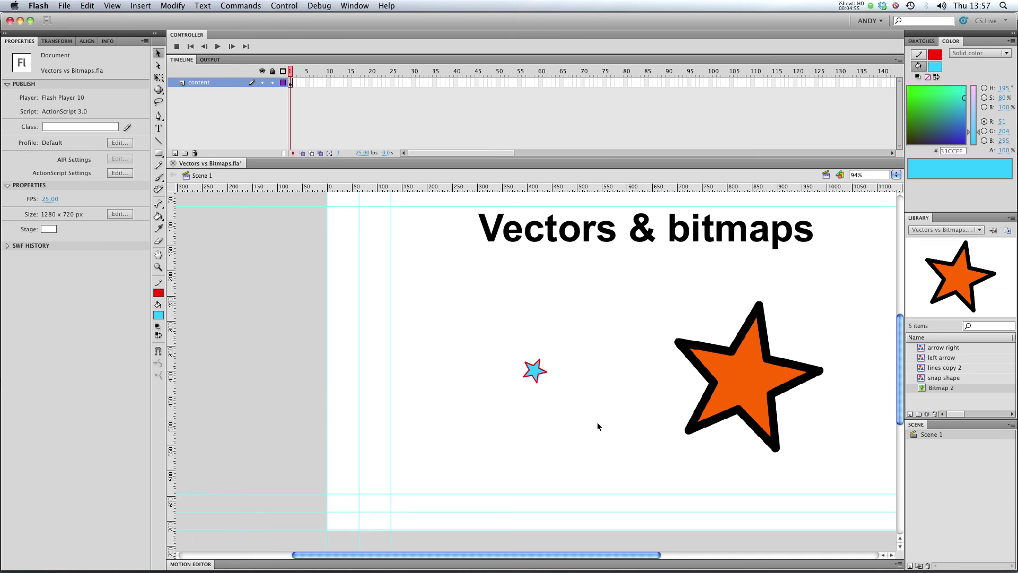
- Select the bitmap star on the stage
drag(597, 426, 522, 427)
click(649, 375)
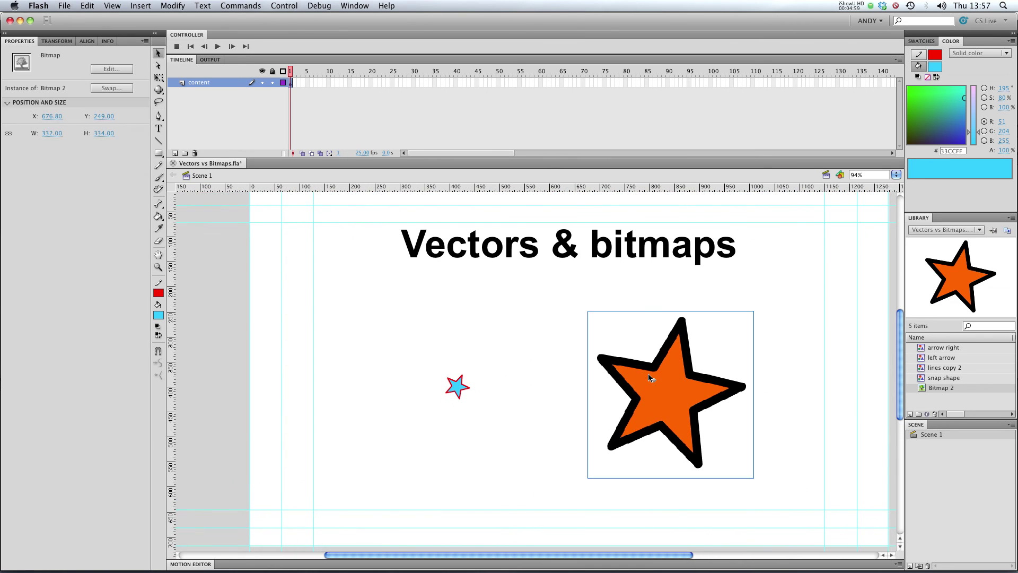